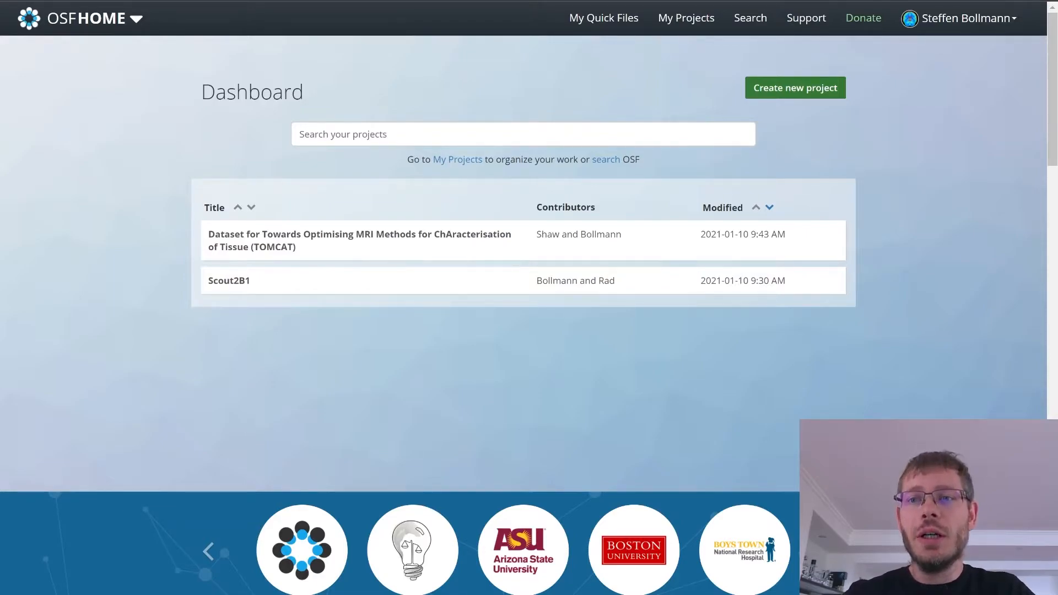
Step: Open the ownCloud account connection form from the add-on account settings and select its host URL
{"action": "left_click", "coordinate": [969, 18]}
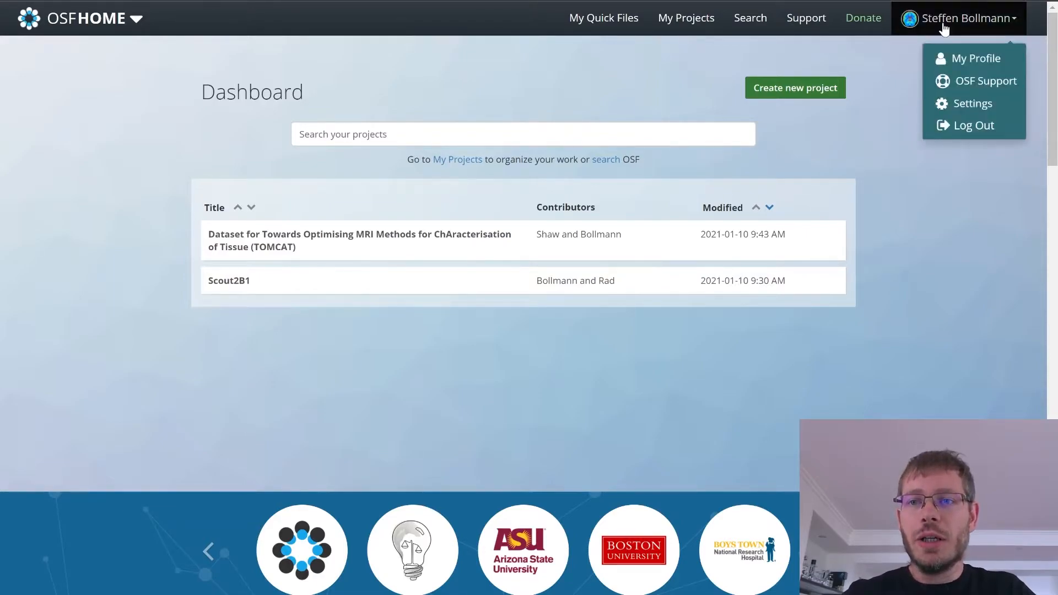
{"action": "left_click", "coordinate": [957, 105]}
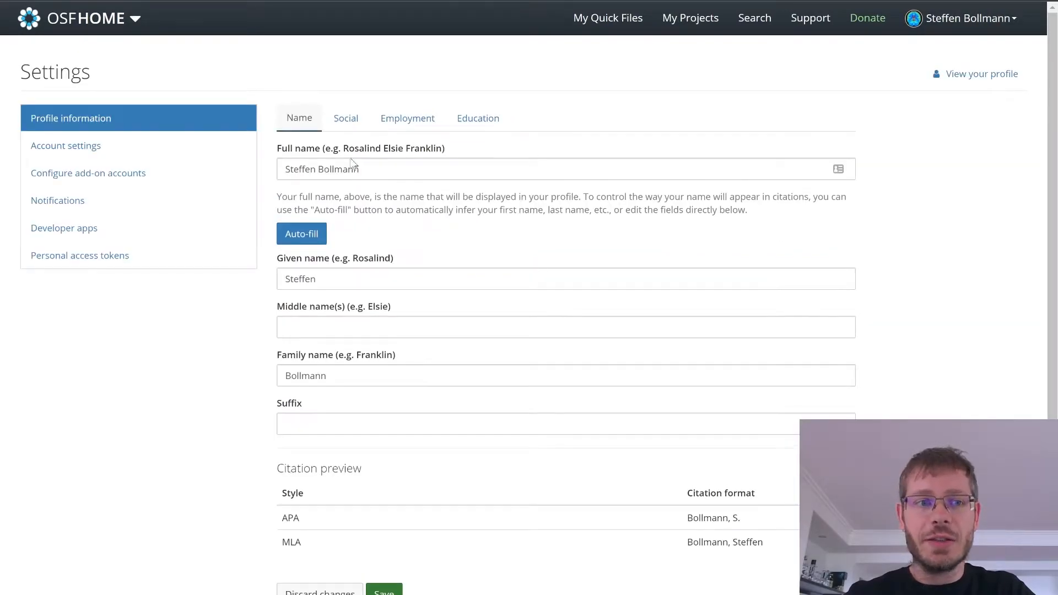
{"action": "left_click", "coordinate": [103, 182]}
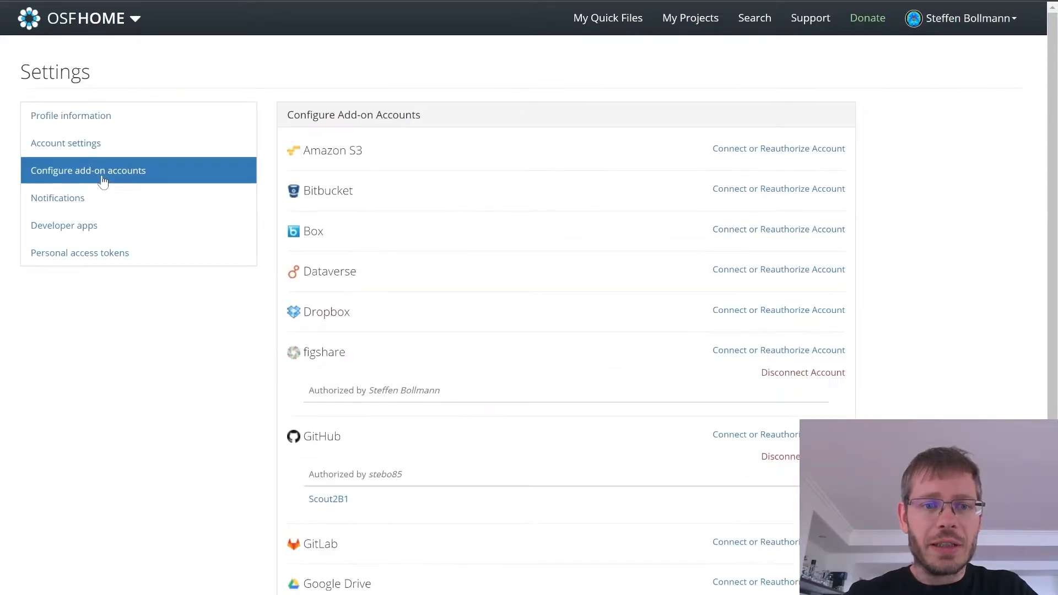
{"action": "scroll", "coordinate": [389, 212], "scroll_direction": "down", "scroll_amount": 5}
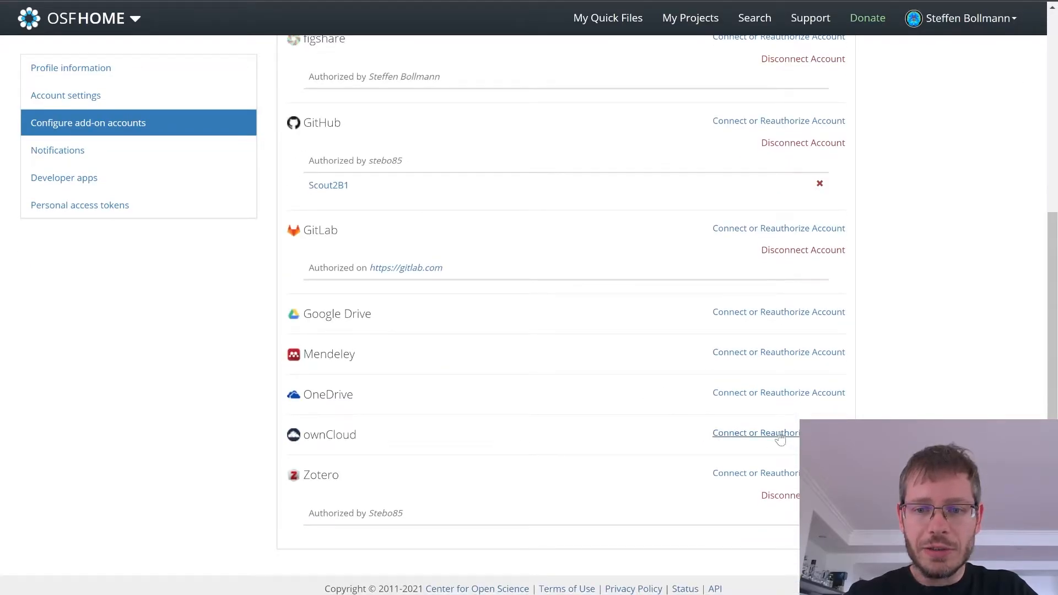
{"action": "left_click", "coordinate": [759, 433]}
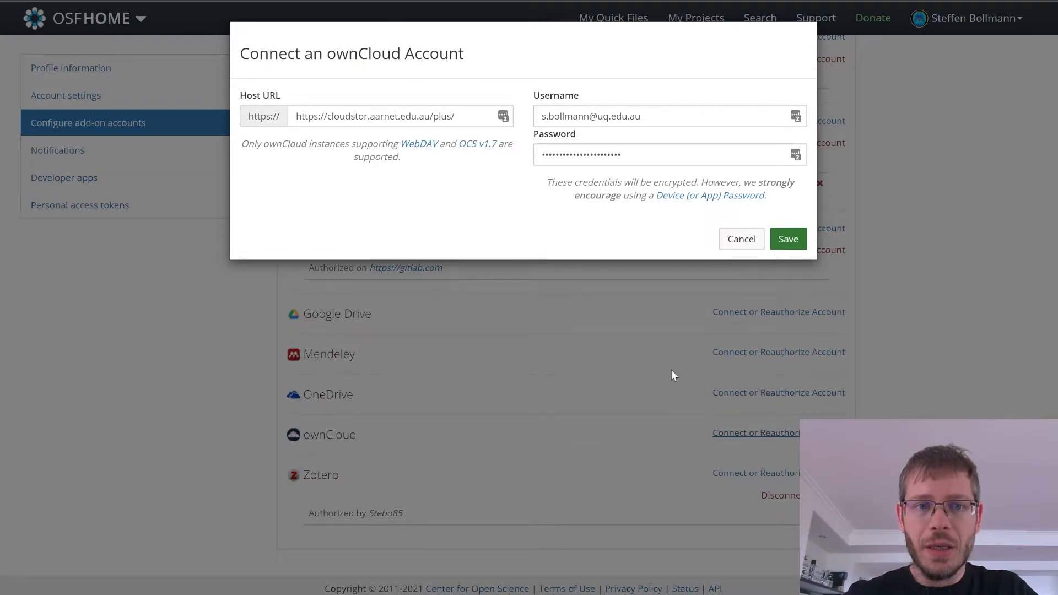
{"action": "left_click_drag", "start_coordinate": [470, 112], "coordinate": [291, 116]}
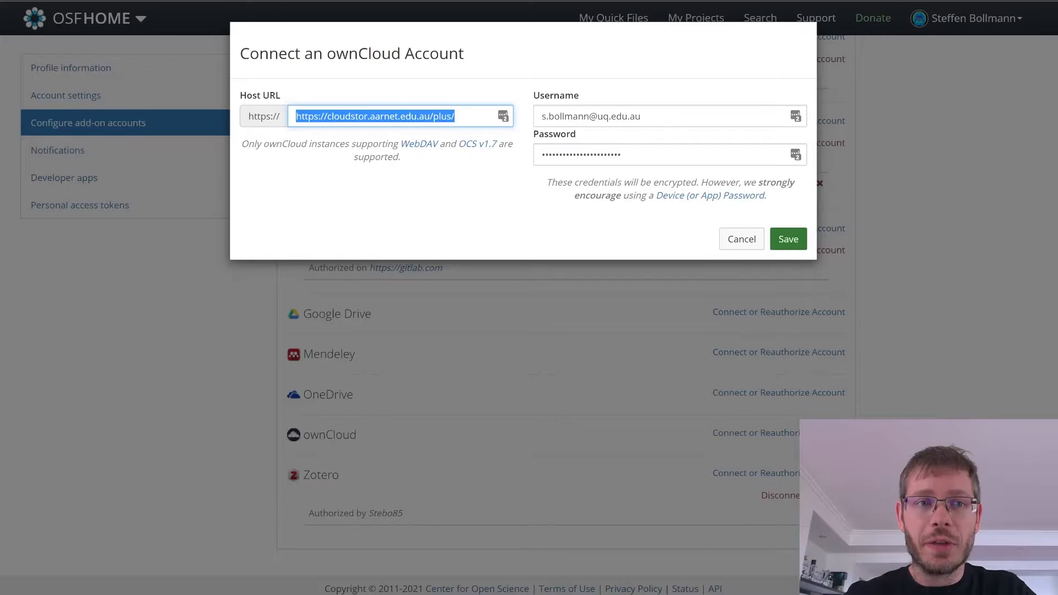
Step: Switch to CloudStor, create an app password named "osf" in the security settings, and select the generated password for copying
{"action": "key", "text": "ctrl+Tab"}
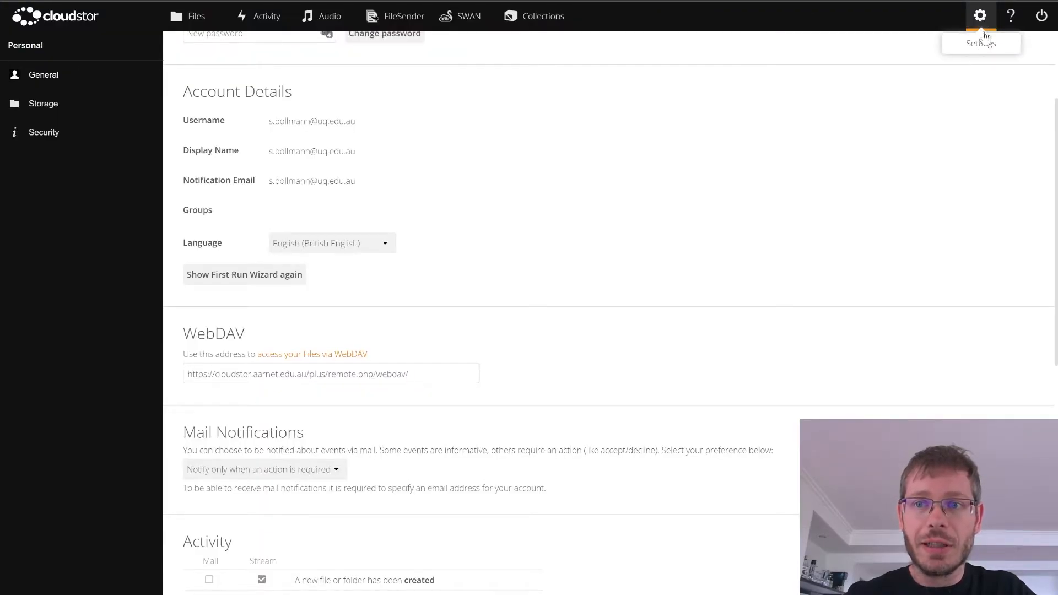
{"action": "left_click", "coordinate": [38, 136]}
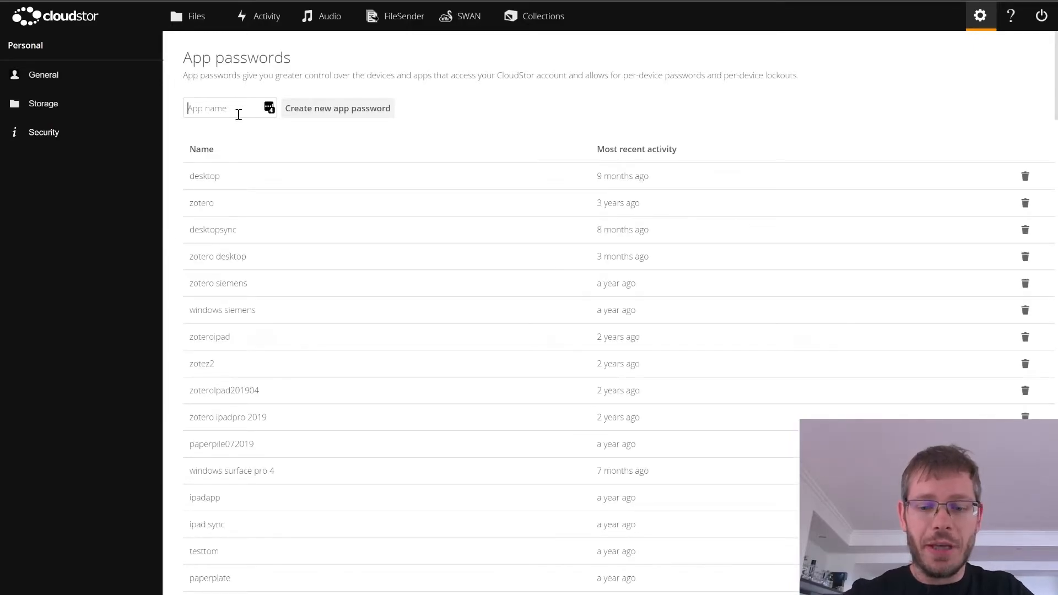
{"action": "type", "text": "osf"}
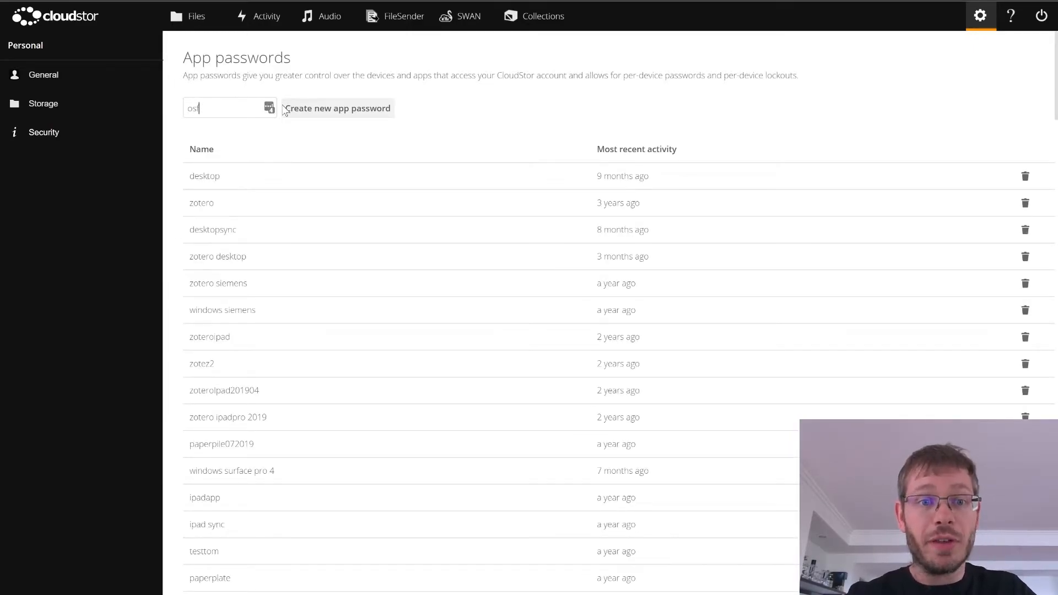
{"action": "left_click", "coordinate": [334, 112]}
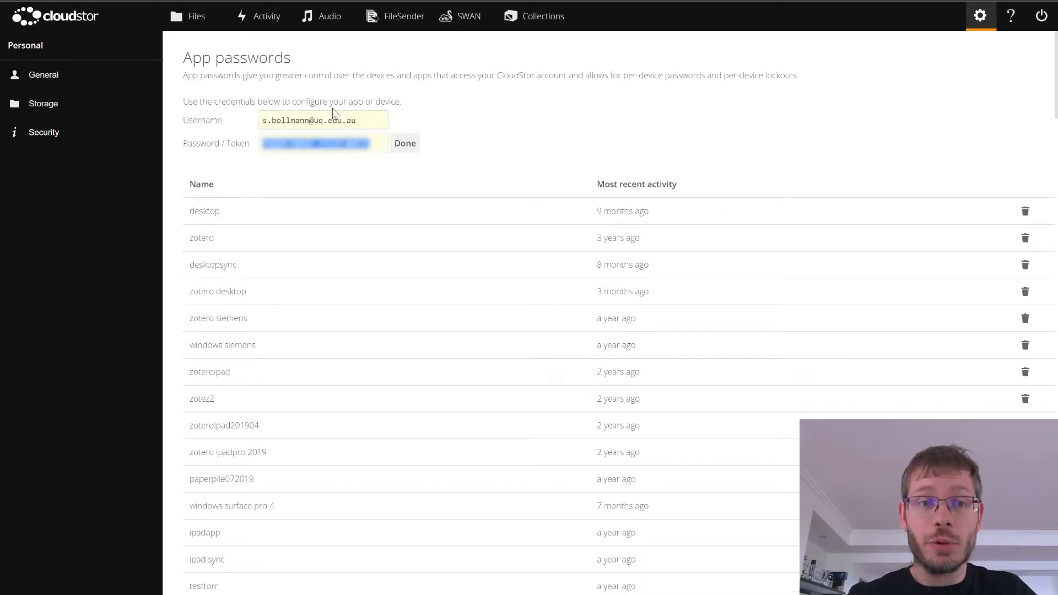
{"action": "left_click", "coordinate": [287, 120]}
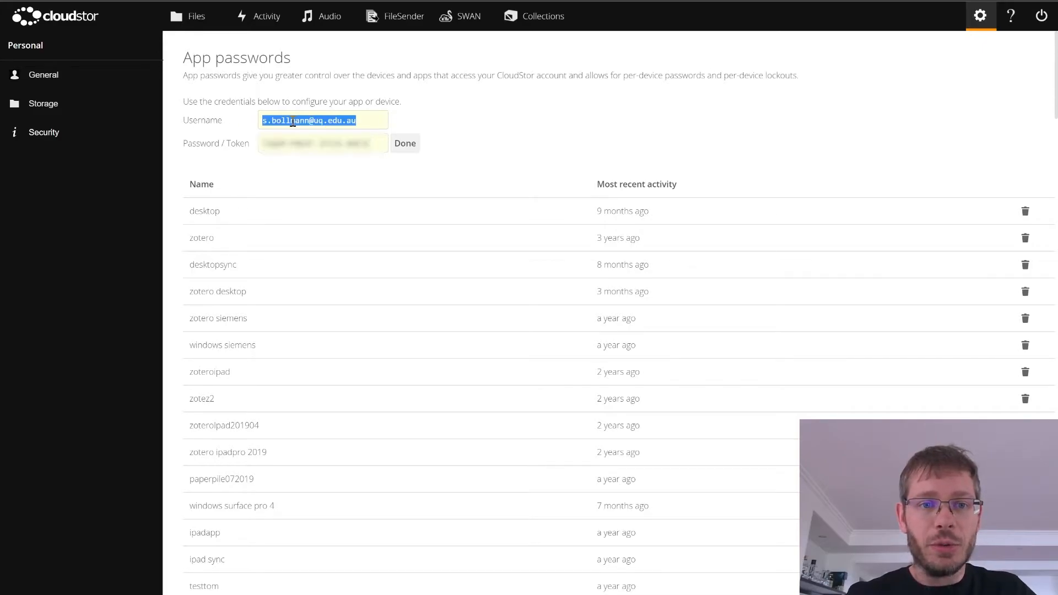
{"action": "left_click", "coordinate": [303, 142]}
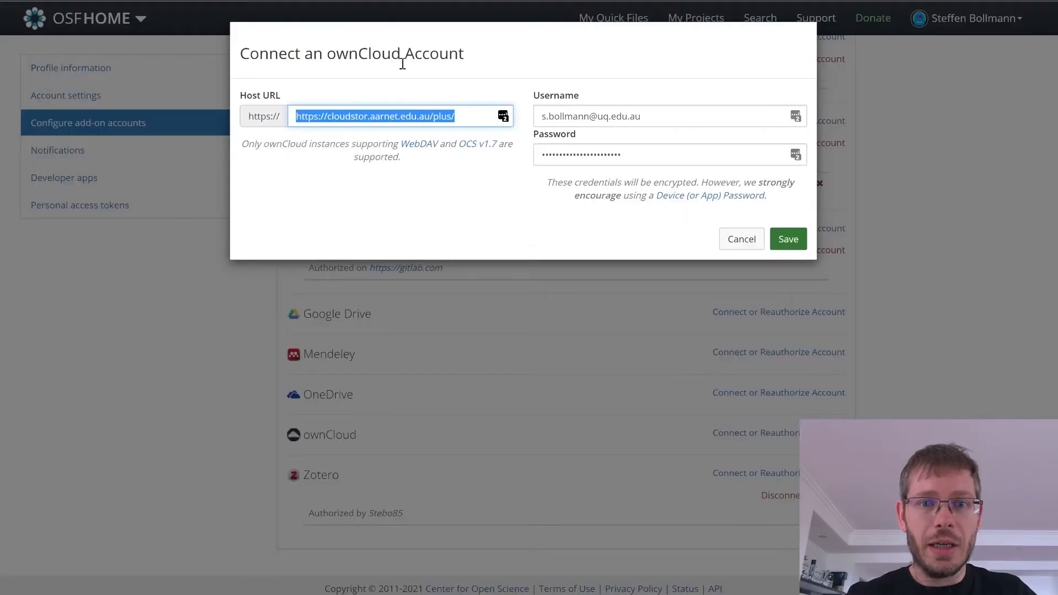
Step: Back in OSF, paste the app password into the ownCloud password field, save the connection, and decline the LastPass password update
{"action": "double_click", "coordinate": [577, 156]}
{"action": "key", "text": "ctrl+v"}
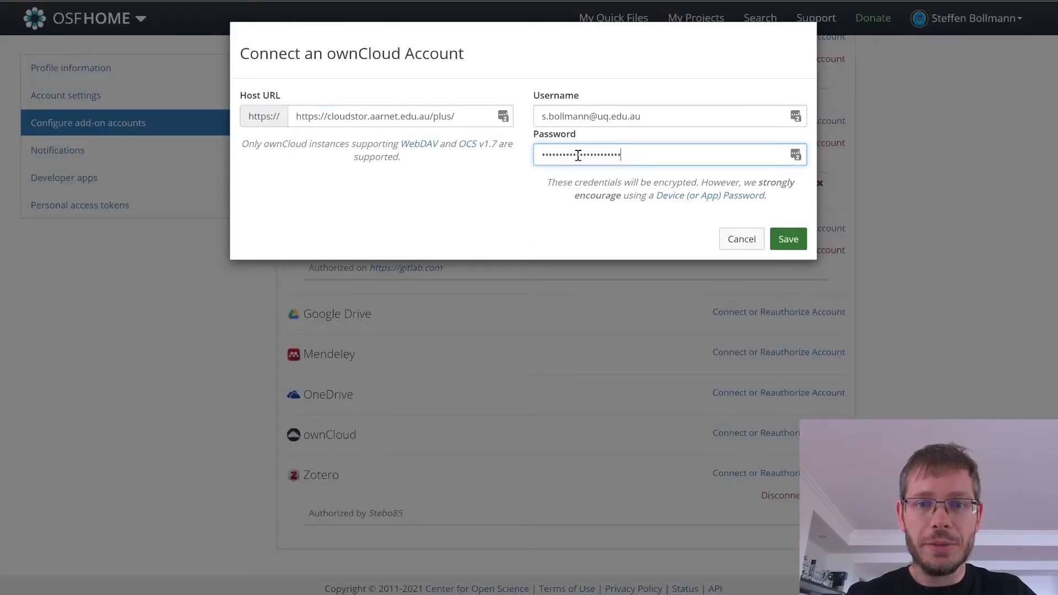
{"action": "left_click", "coordinate": [794, 241]}
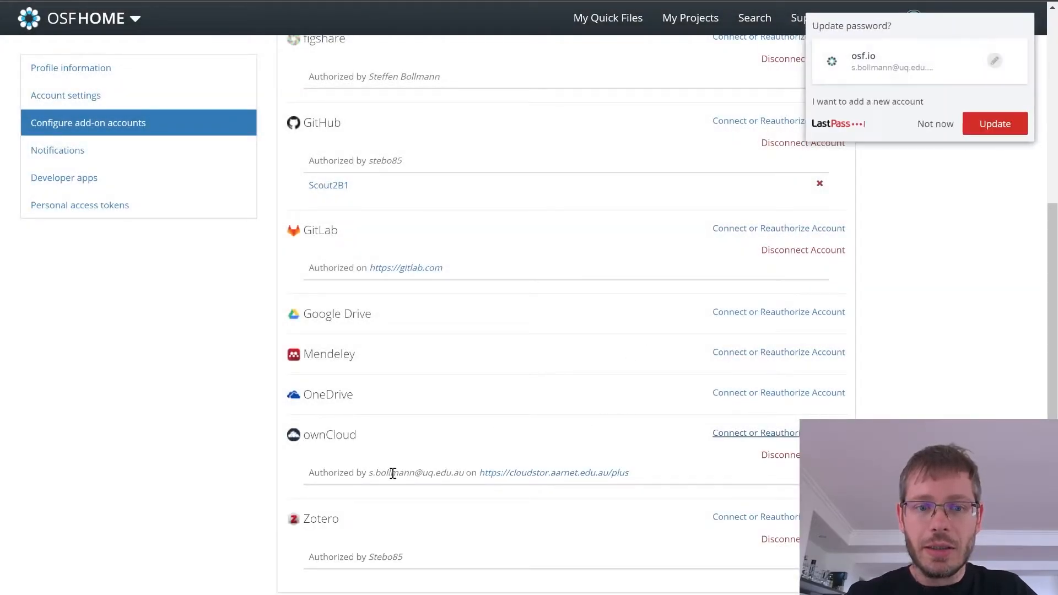
{"action": "left_click", "coordinate": [939, 125]}
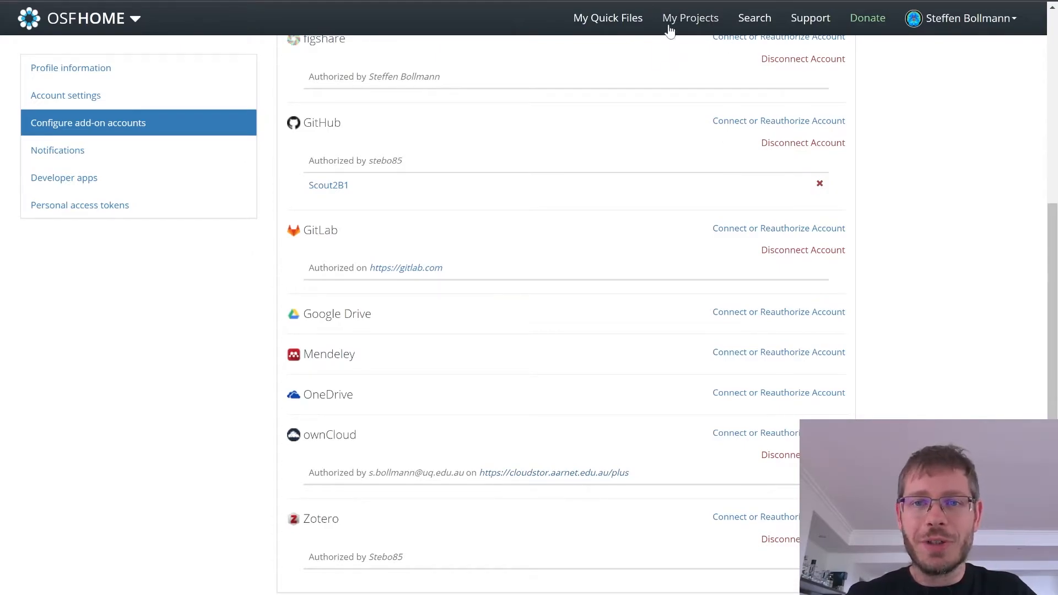
Step: Create a new project titled "osftest" from the dashboard with Australia - Sydney storage, and open the project
{"action": "left_click", "coordinate": [118, 27]}
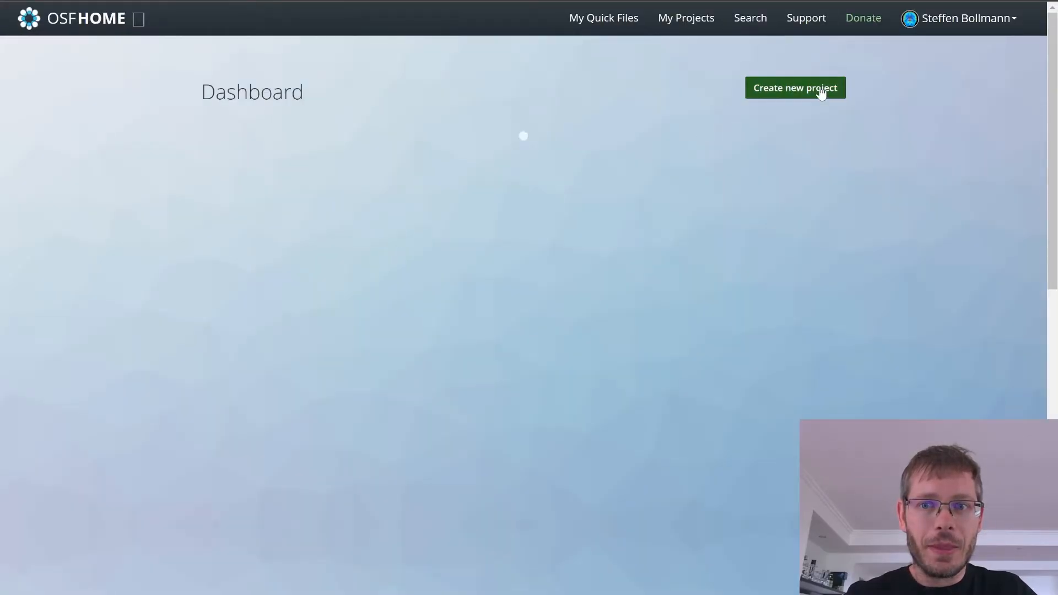
{"action": "left_click", "coordinate": [819, 86]}
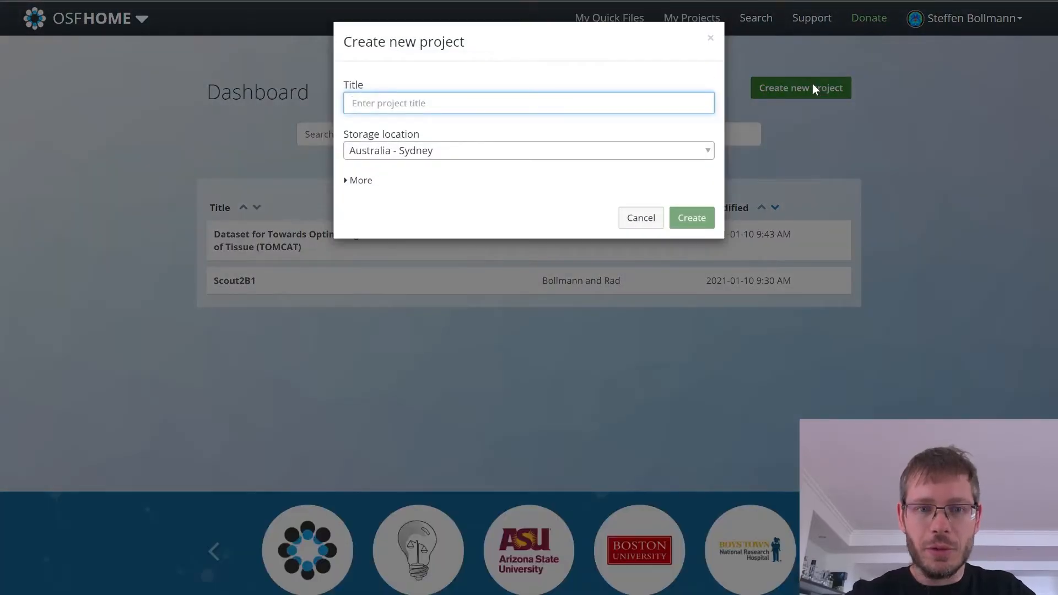
{"action": "type", "text": "osftest"}
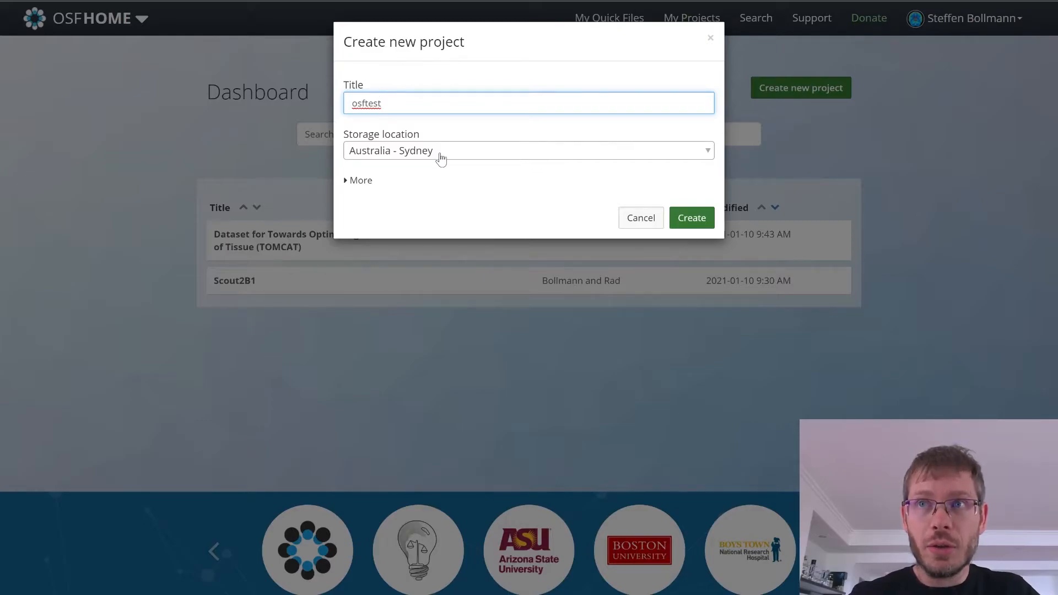
{"action": "left_click", "coordinate": [705, 219]}
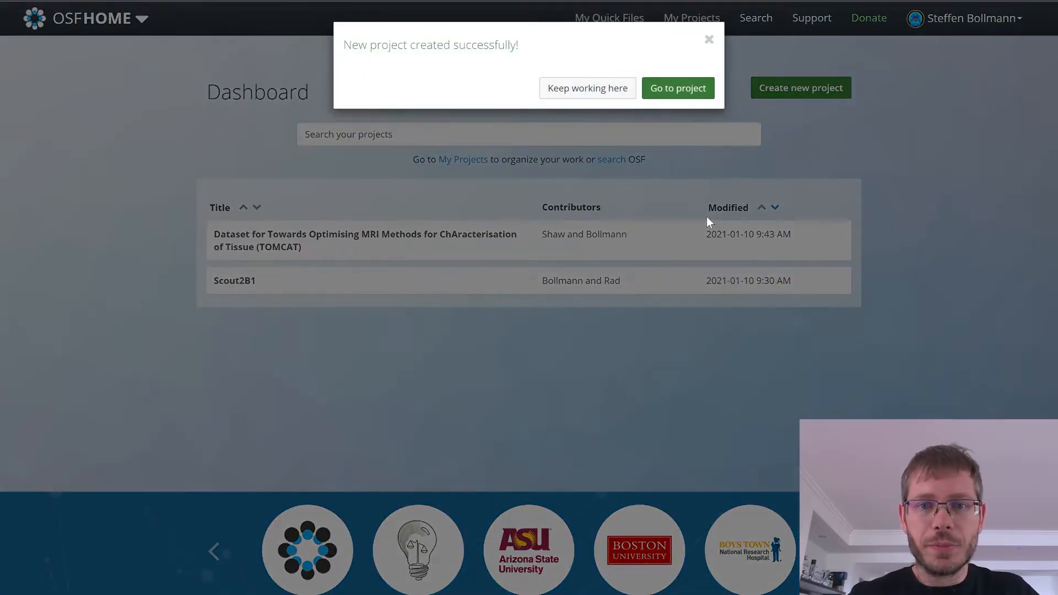
{"action": "left_click", "coordinate": [673, 89]}
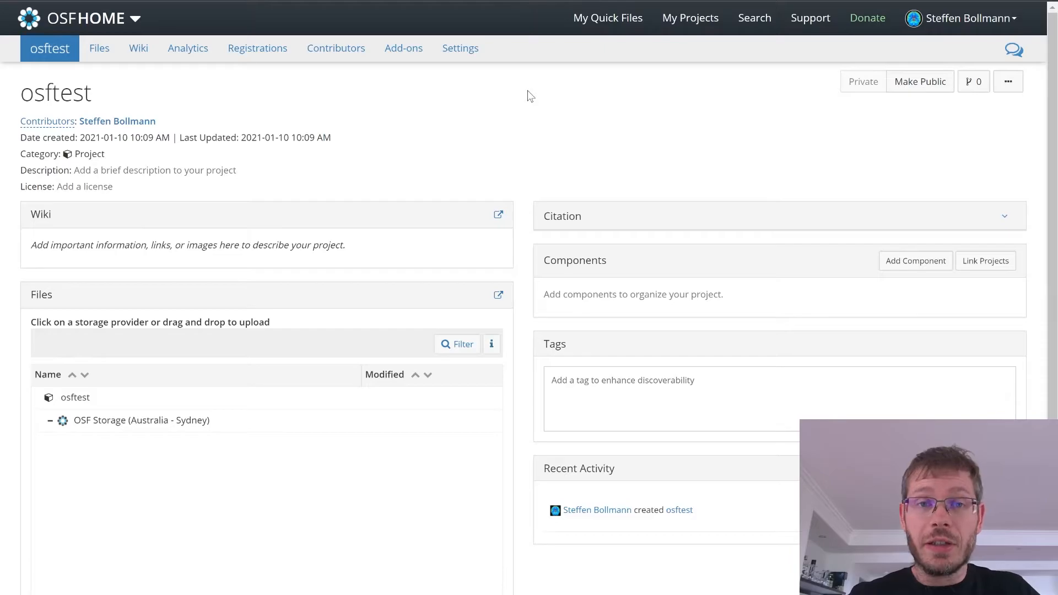
Step: Enable the ownCloud add-on for the osftest project, accept its terms, and import the connected ownCloud account
{"action": "left_click", "coordinate": [411, 57]}
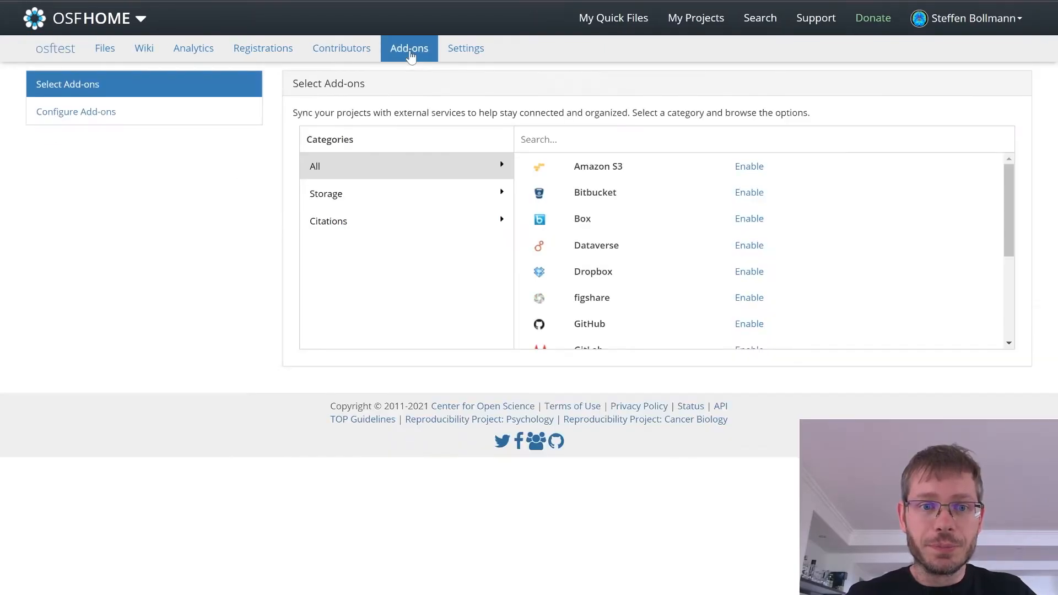
{"action": "scroll", "coordinate": [605, 243], "scroll_direction": "down", "scroll_amount": 3}
{"action": "scroll", "coordinate": [648, 310], "scroll_direction": "down", "scroll_amount": 1}
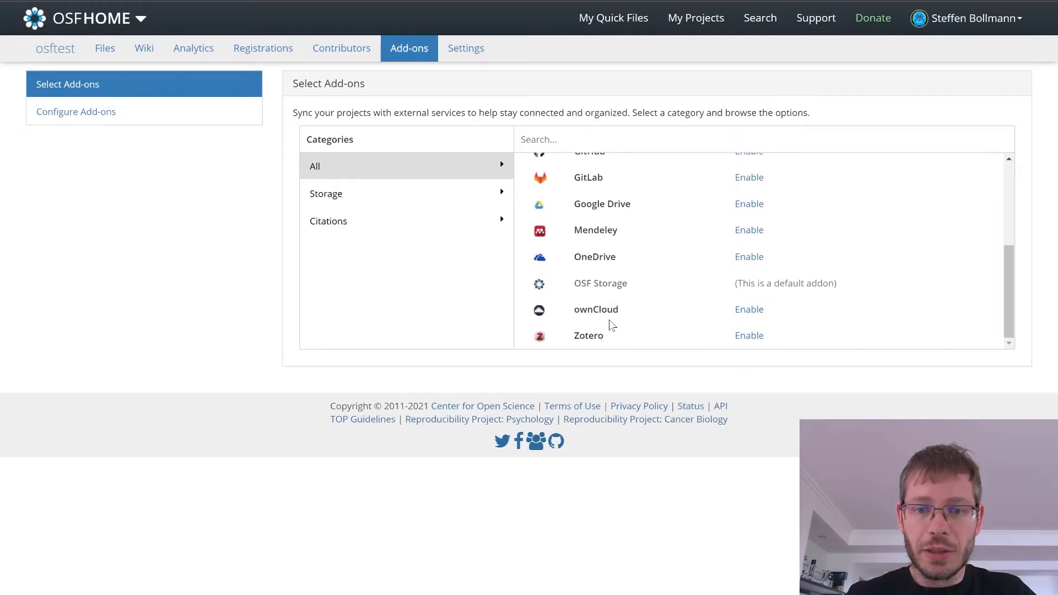
{"action": "left_click", "coordinate": [760, 312]}
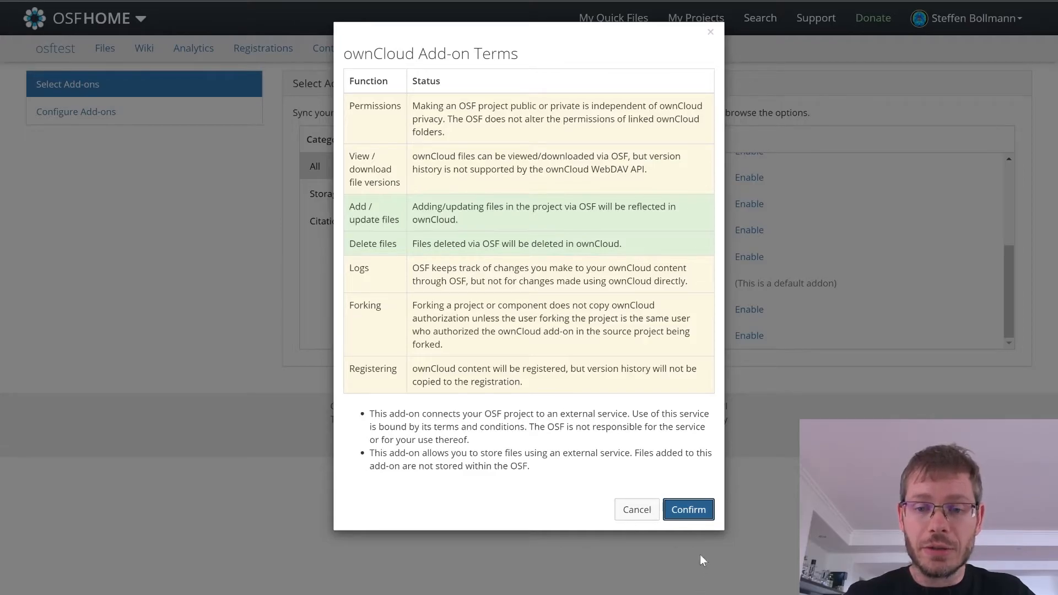
{"action": "left_click", "coordinate": [693, 507]}
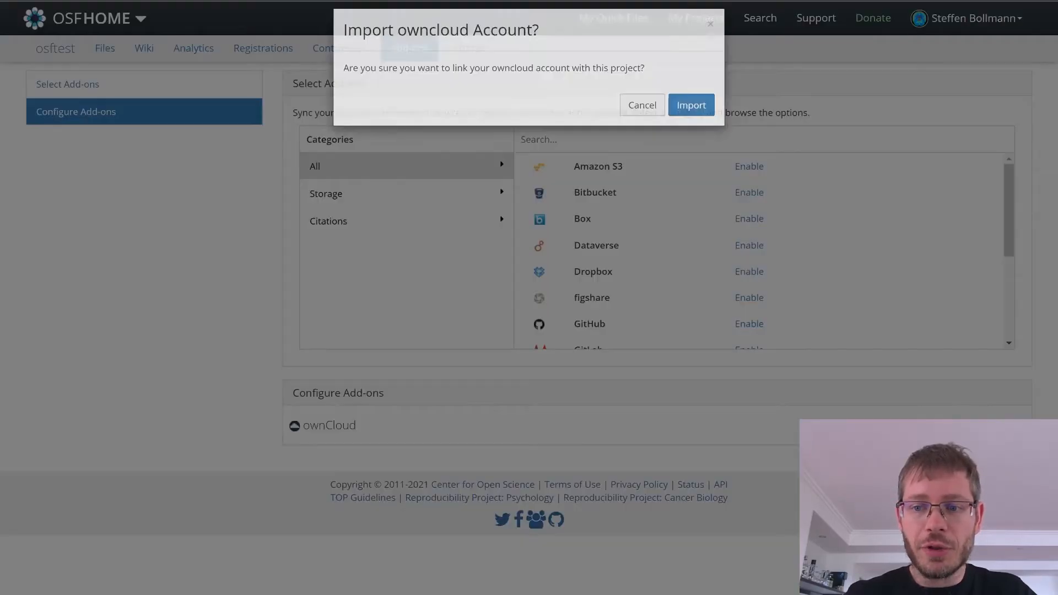
{"action": "left_click", "coordinate": [691, 117]}
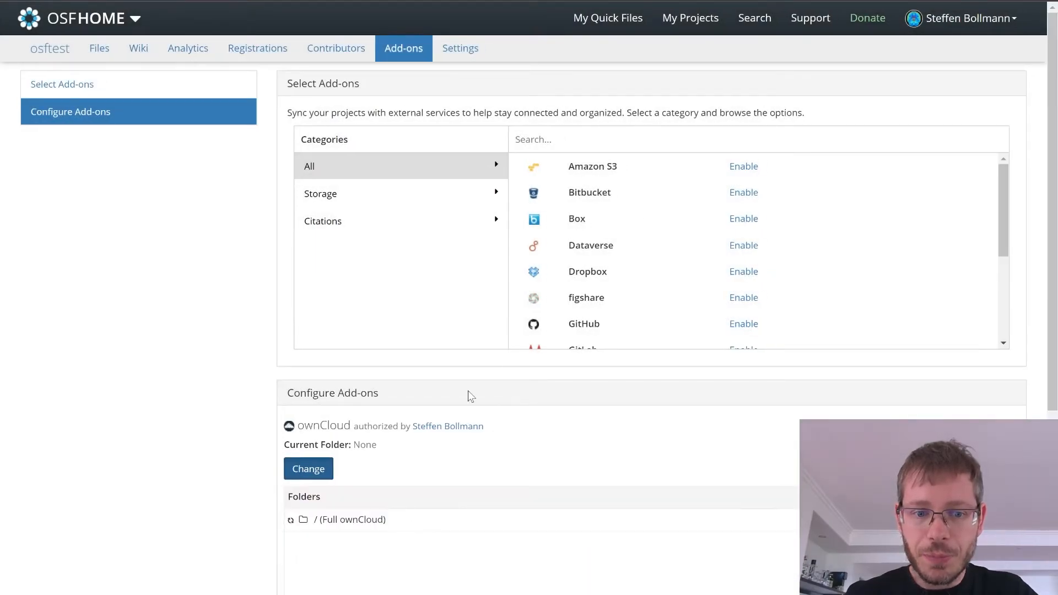
Step: Link the ownCloud folder osf-test to the project as its add-on folder
{"action": "scroll", "coordinate": [473, 435], "scroll_direction": "down", "scroll_amount": 3}
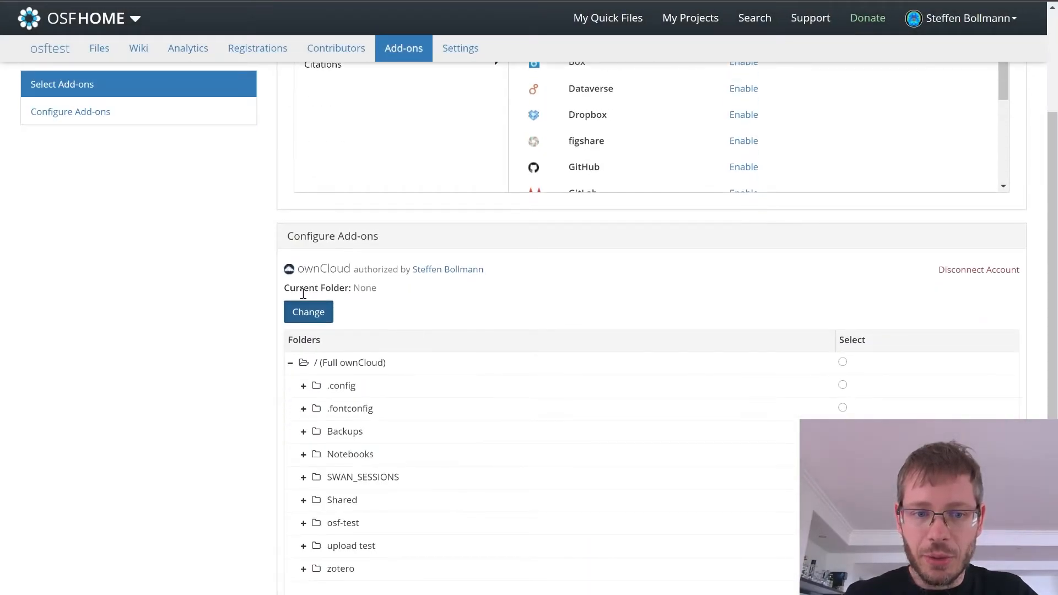
{"action": "scroll", "coordinate": [408, 315], "scroll_direction": "down", "scroll_amount": 3}
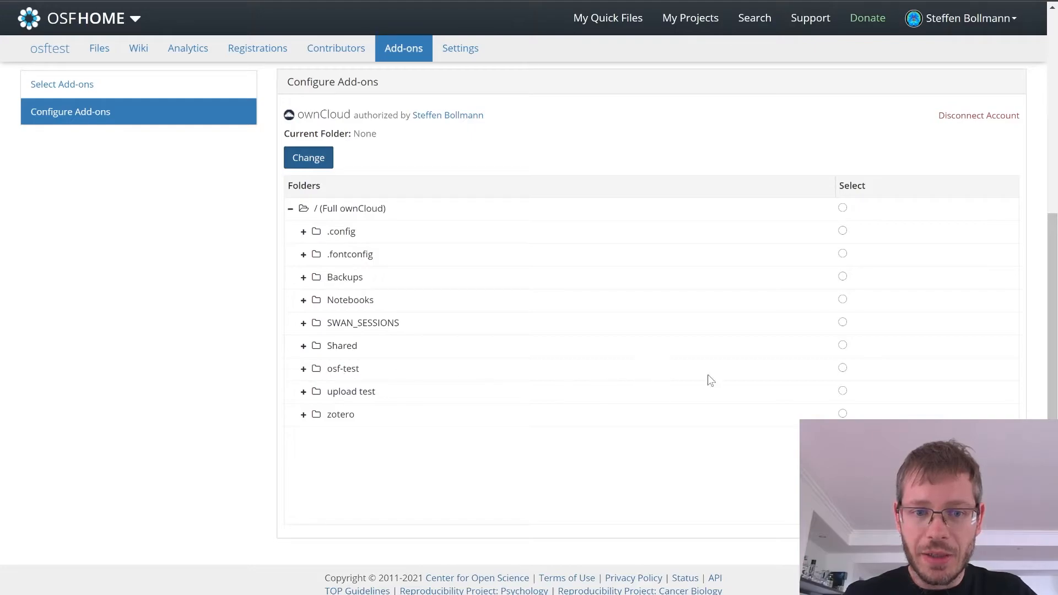
{"action": "left_click", "coordinate": [843, 369]}
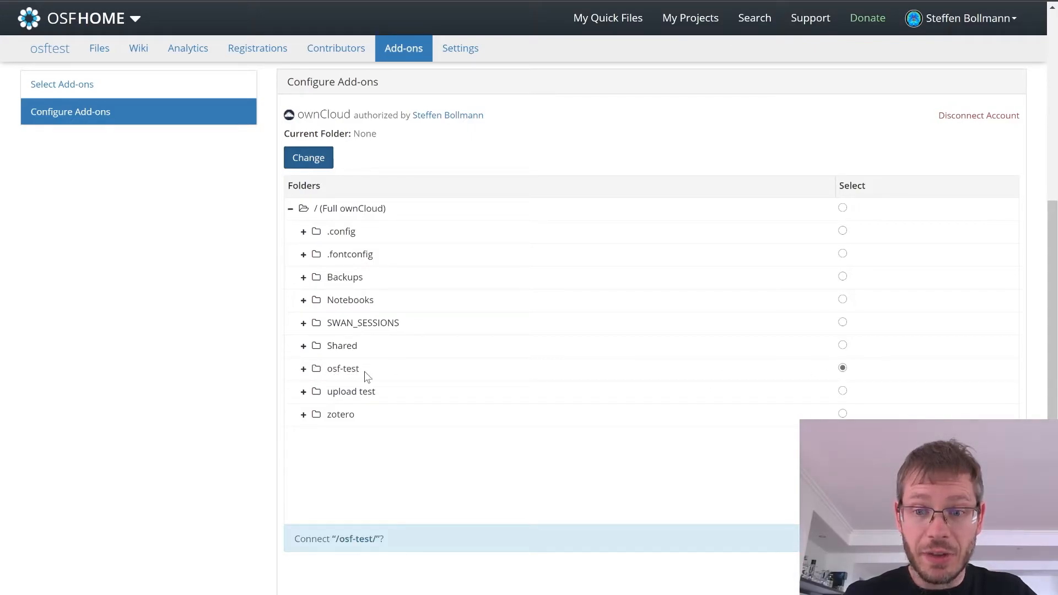
{"action": "scroll", "coordinate": [373, 381], "scroll_direction": "down", "scroll_amount": 2}
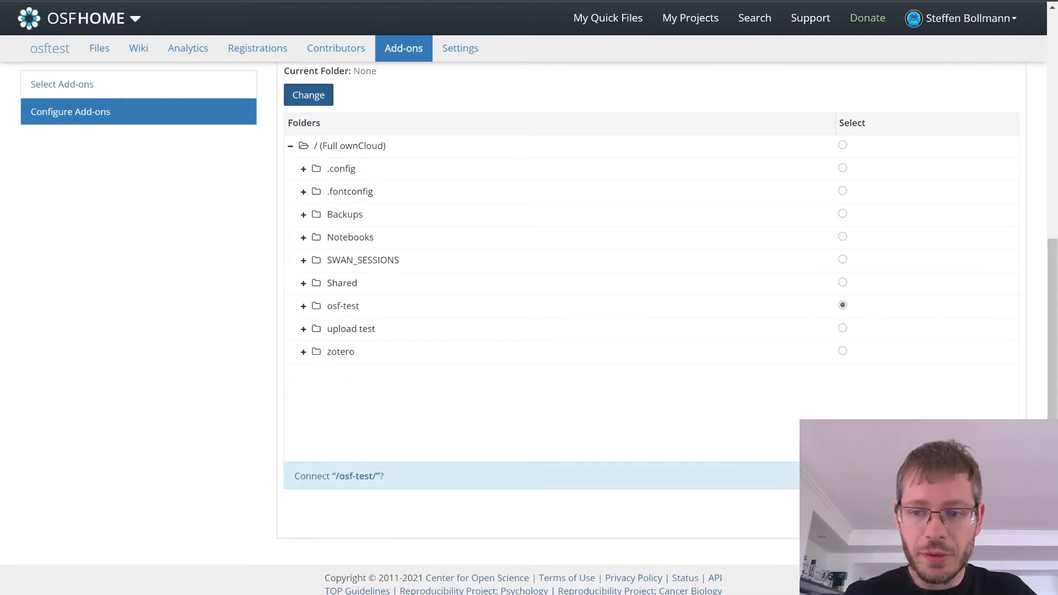
{"action": "left_click", "coordinate": [992, 476]}
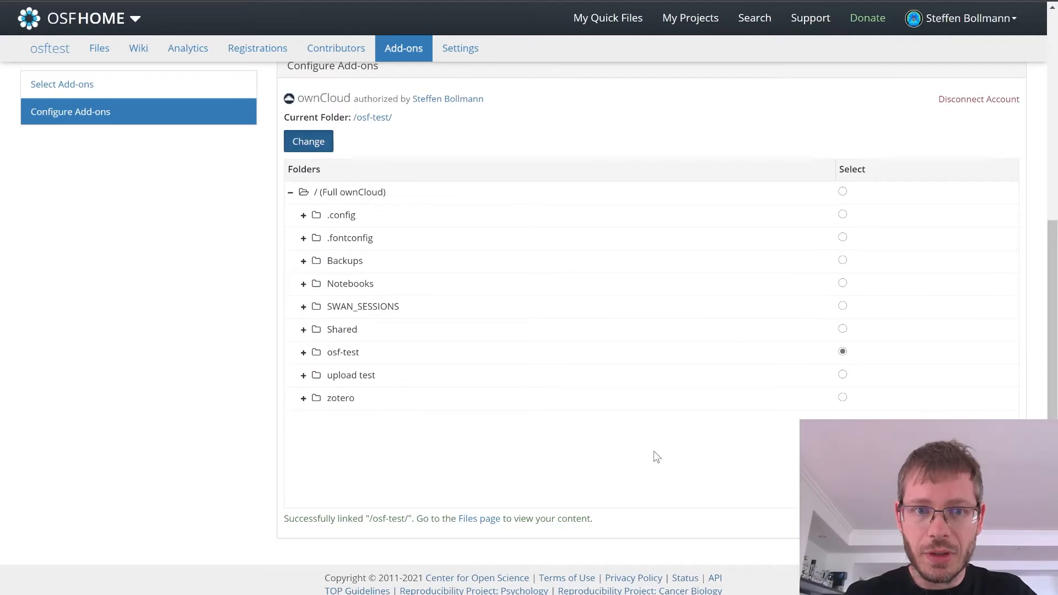
Step: Create a folder named "createdOnOSF" in the project's ownCloud: osf-test storage
{"action": "left_click", "coordinate": [479, 519]}
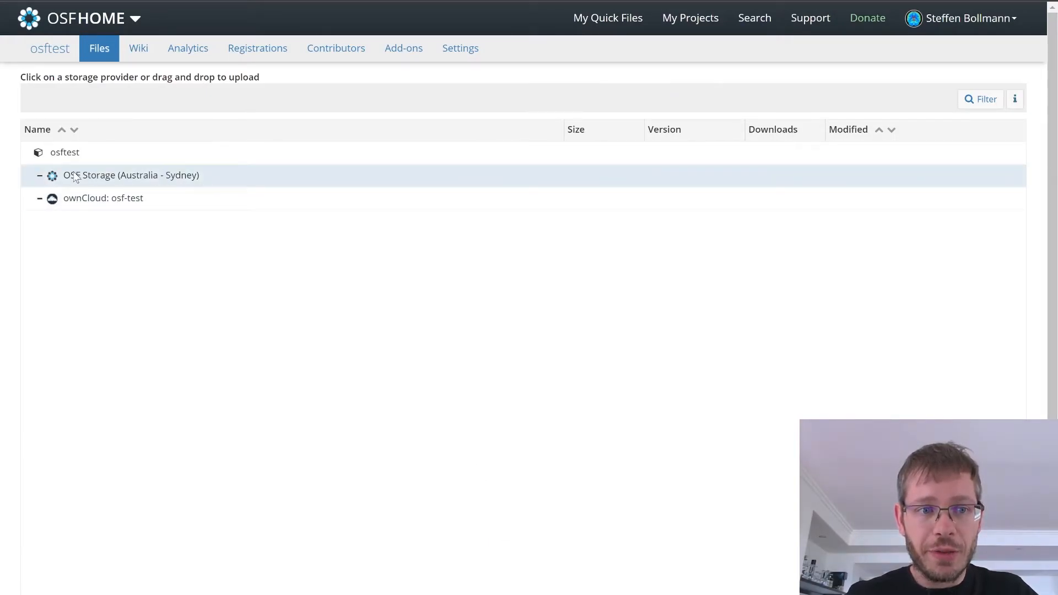
{"action": "left_click", "coordinate": [119, 197]}
{"action": "left_click", "coordinate": [749, 102]}
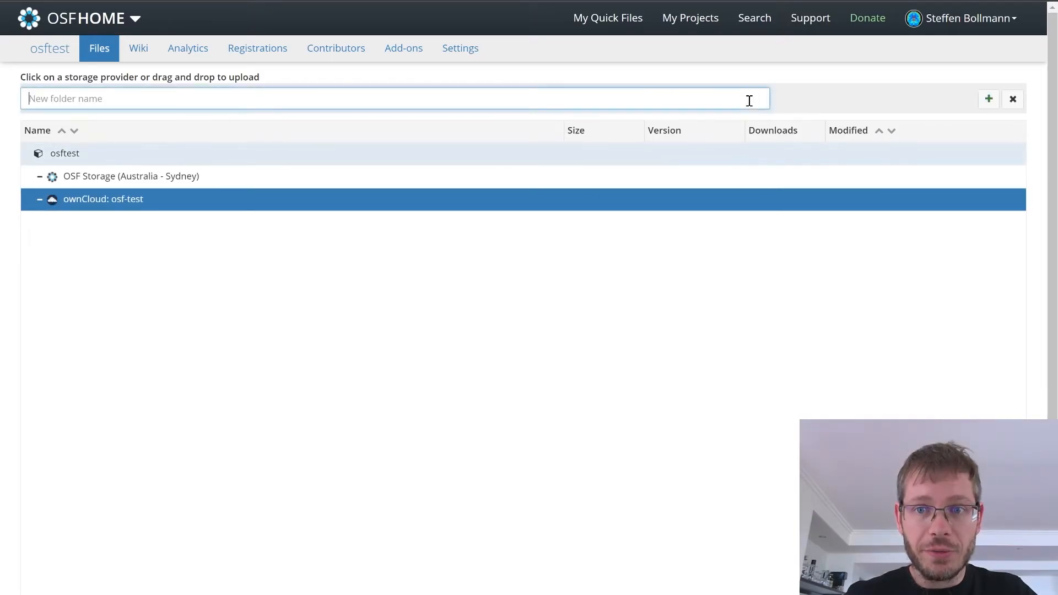
{"action": "type", "text": "createdOn"}
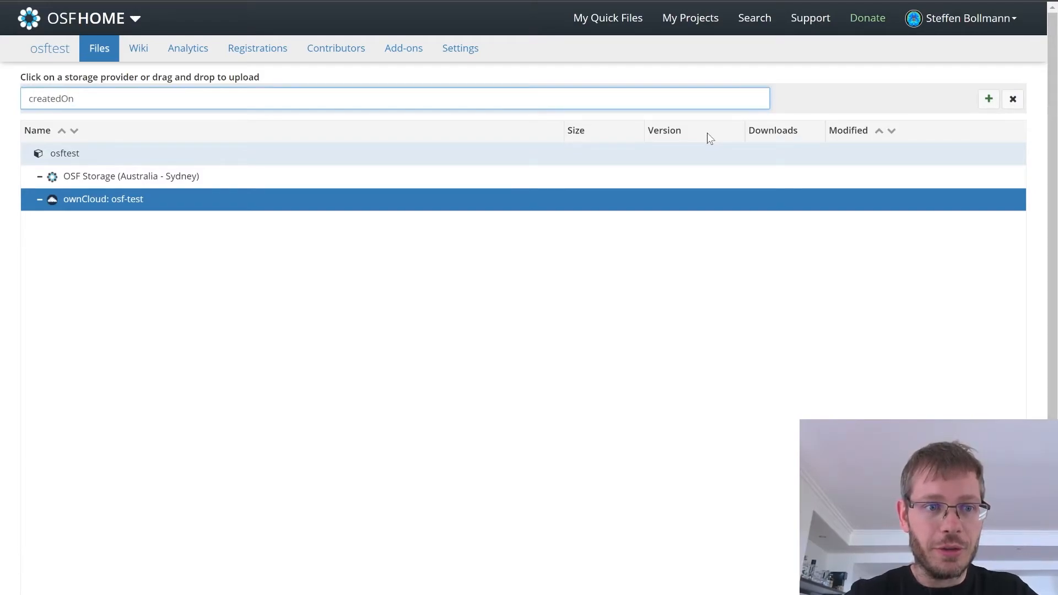
{"action": "type", "text": "OSF"}
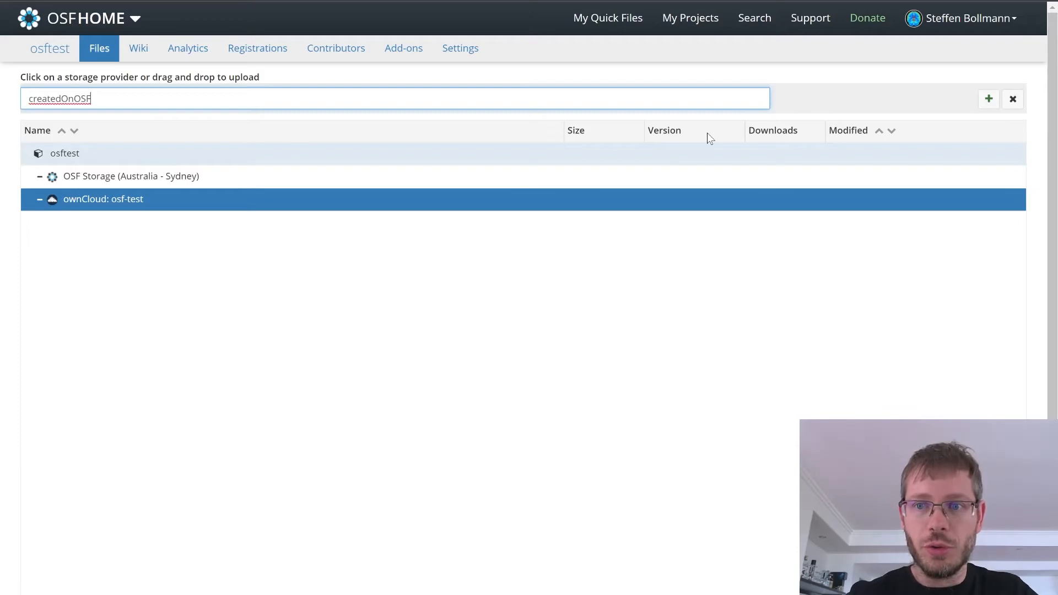
{"action": "left_click", "coordinate": [987, 101]}
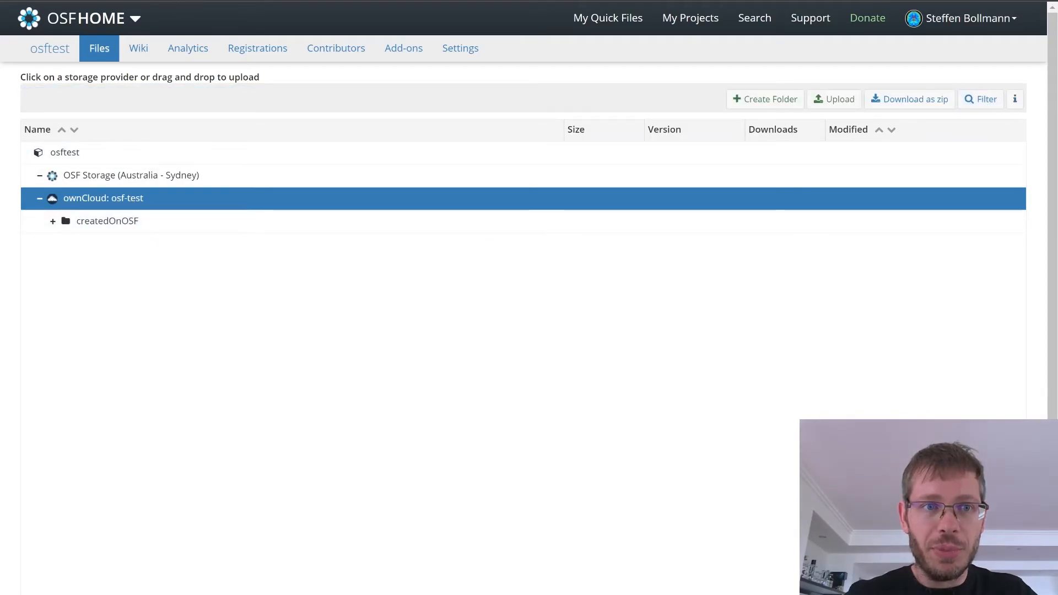
Step: Switch to CloudStor and open the osf-test folder in its files to check for the createdOnOSF folder
{"action": "key", "text": "ctrl+Tab"}
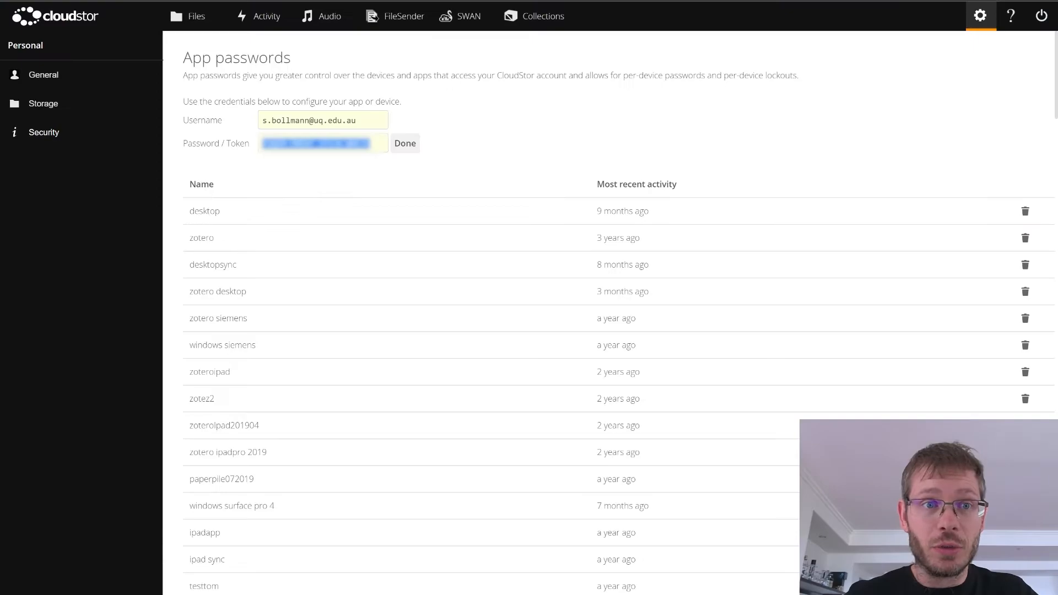
{"action": "left_click", "coordinate": [196, 17]}
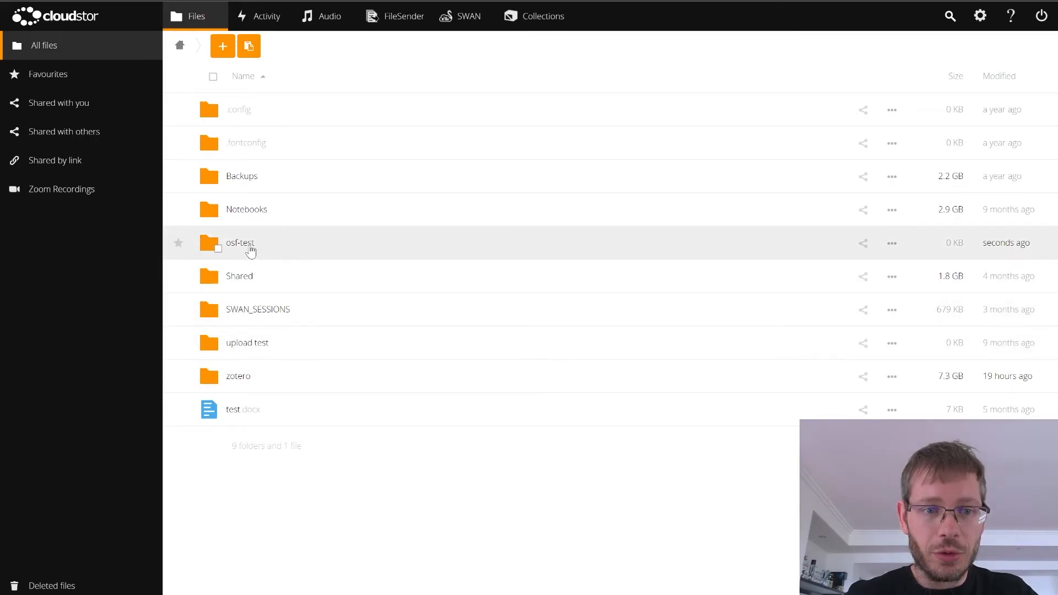
{"action": "left_click", "coordinate": [249, 244]}
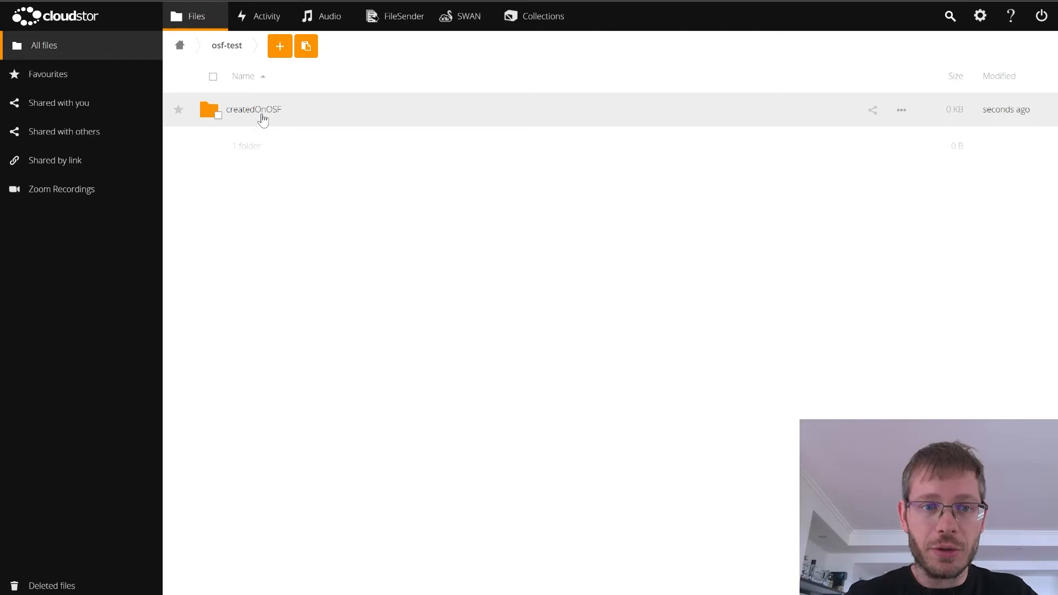
Step: Go back to CloudStor's home folder and reopen osf-test to check for the uploaded screenshot_neurodesk.PNG
{"action": "left_click", "coordinate": [243, 1]}
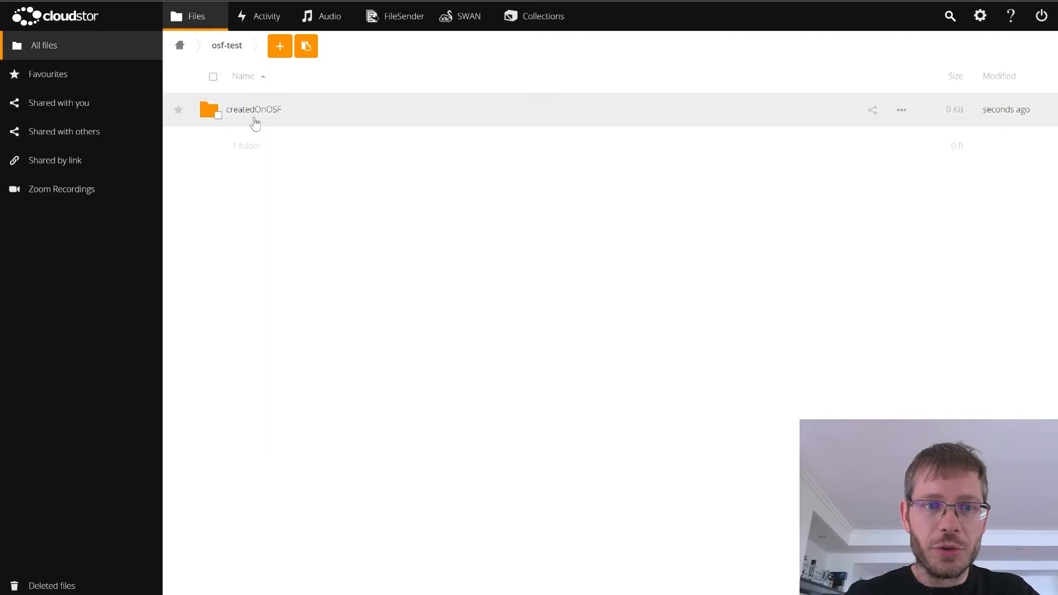
{"action": "left_click", "coordinate": [179, 45]}
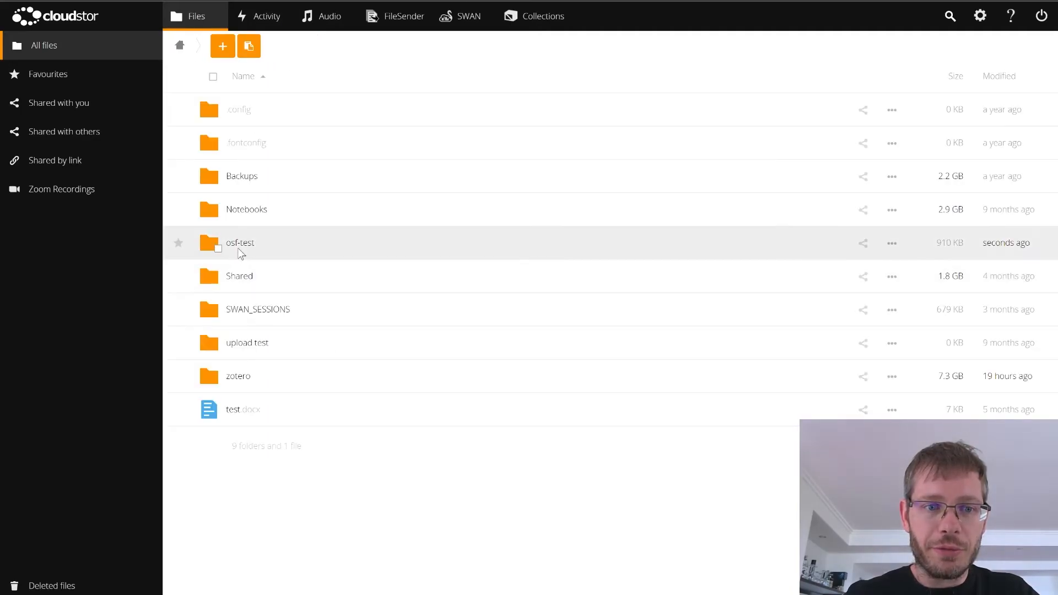
{"action": "left_click", "coordinate": [237, 249]}
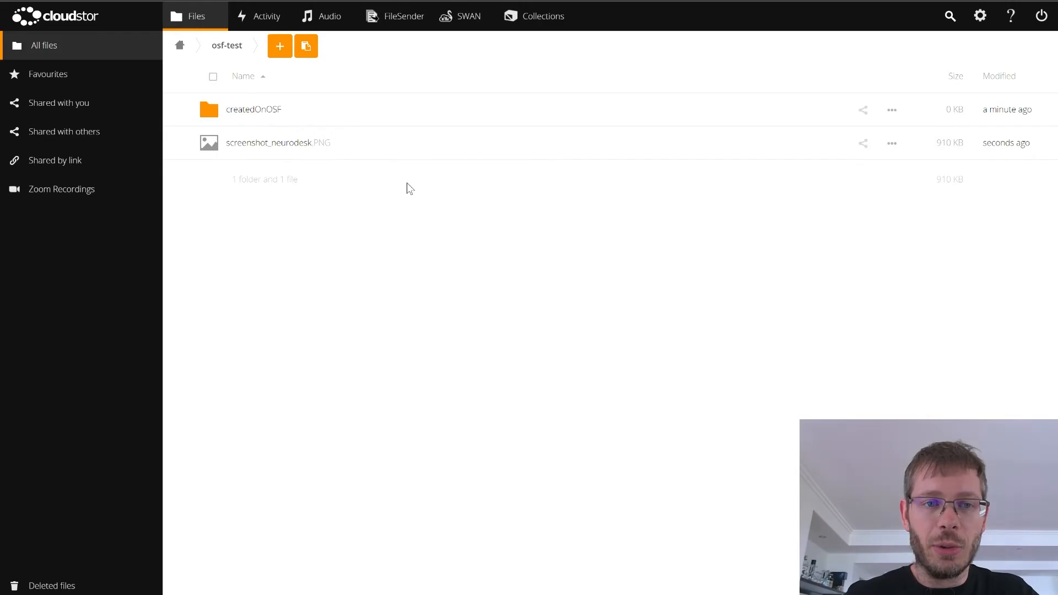
Step: Return to OSF, open the osftest project overview, and make the project public
{"action": "left_click", "coordinate": [276, 1]}
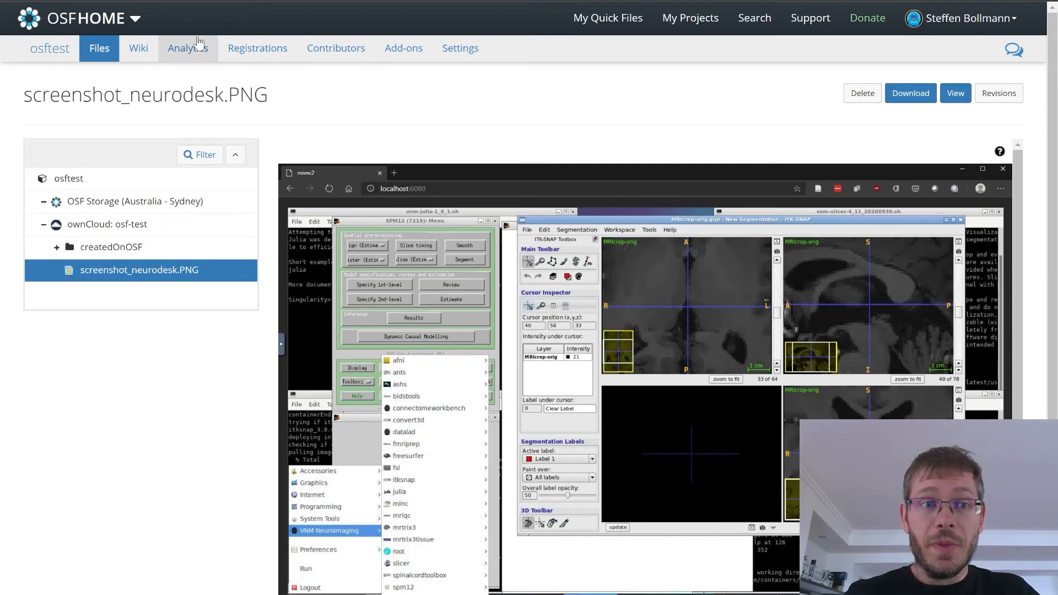
{"action": "left_click", "coordinate": [51, 51]}
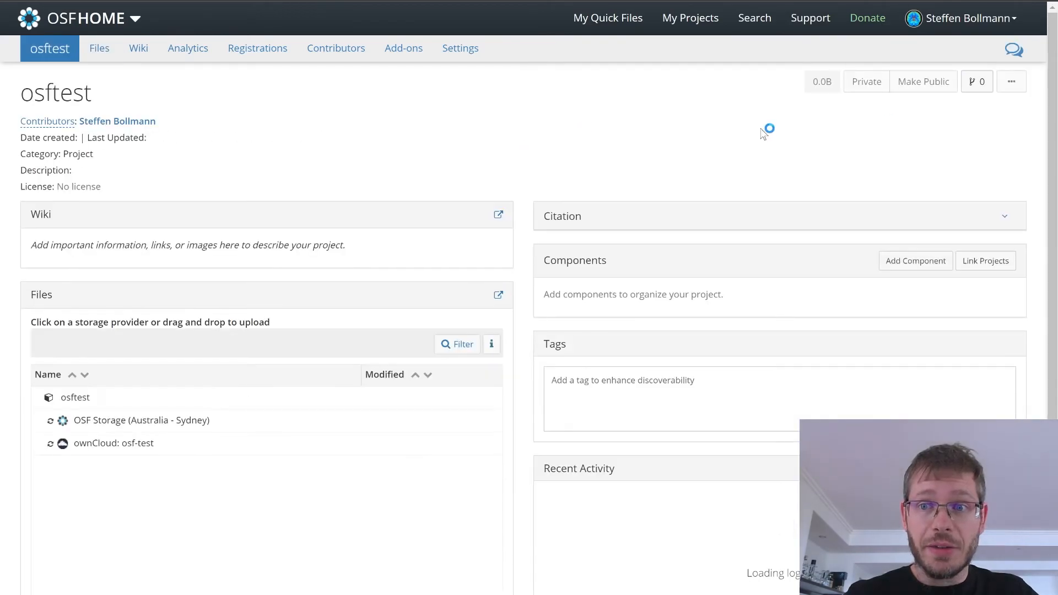
{"action": "left_click", "coordinate": [942, 83]}
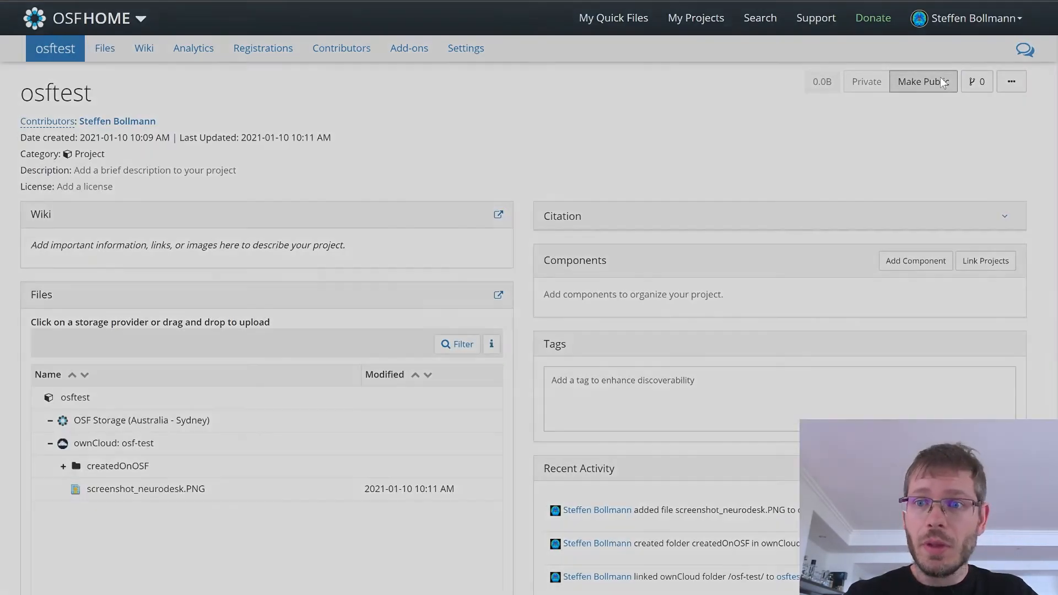
{"action": "left_click", "coordinate": [681, 182]}
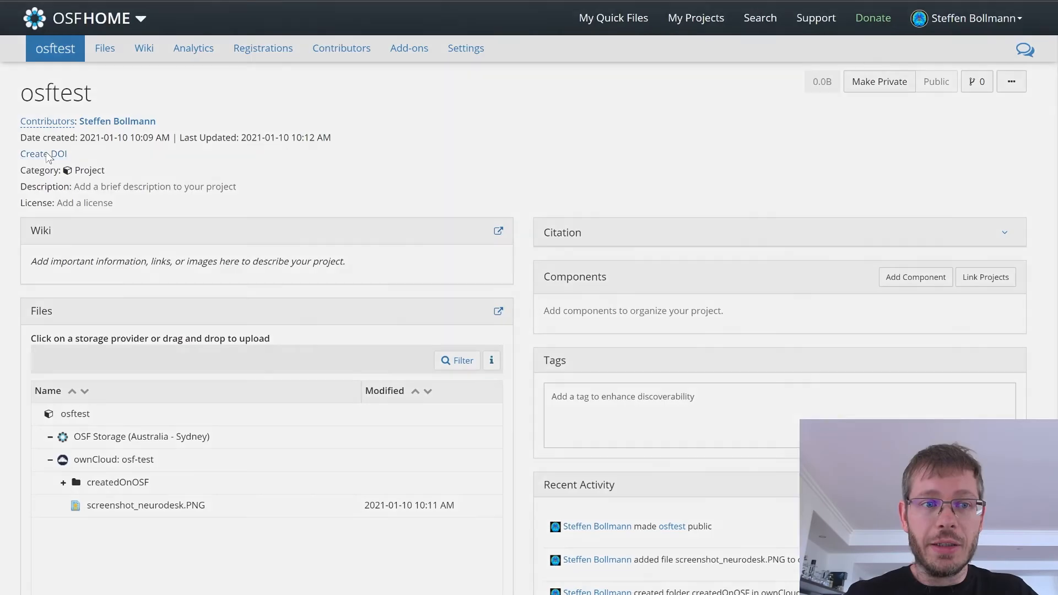
Step: Create a DOI for the osftest project and highlight the identifier in the project details
{"action": "left_click", "coordinate": [49, 154]}
{"action": "left_click", "coordinate": [677, 137]}
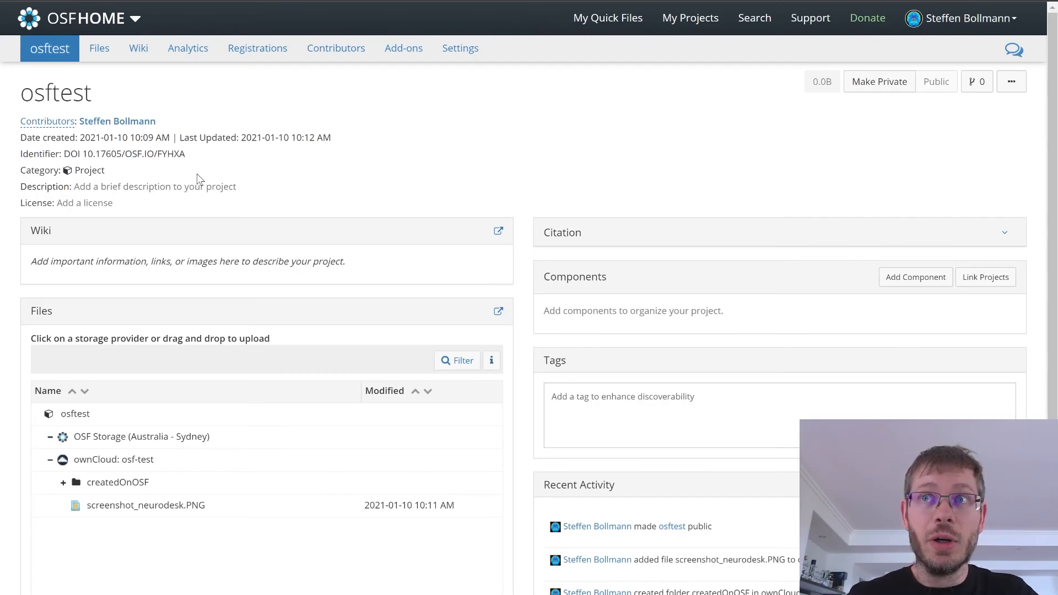
{"action": "left_click_drag", "start_coordinate": [63, 153], "coordinate": [192, 158]}
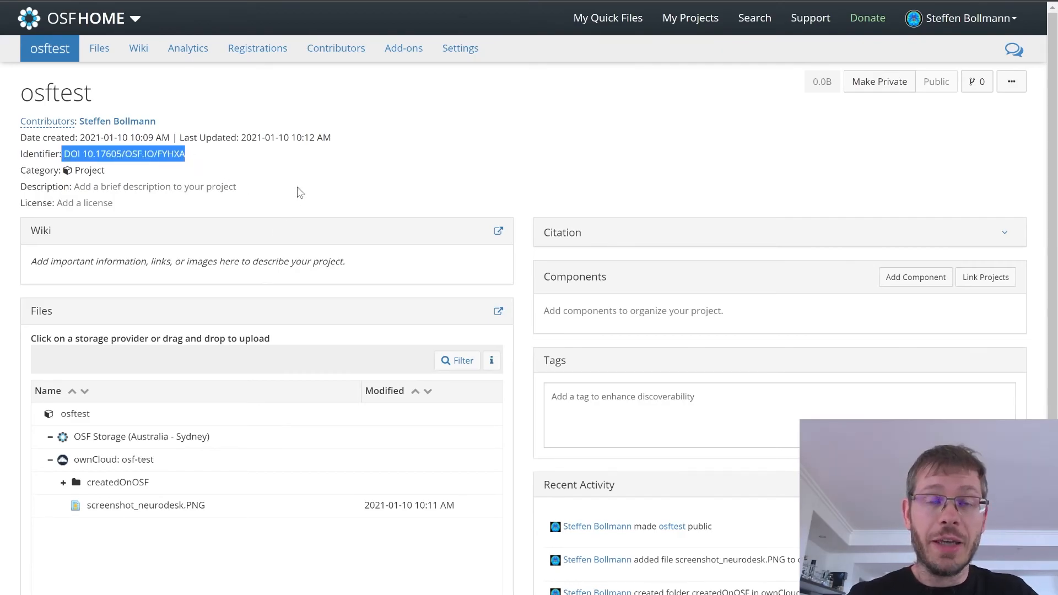